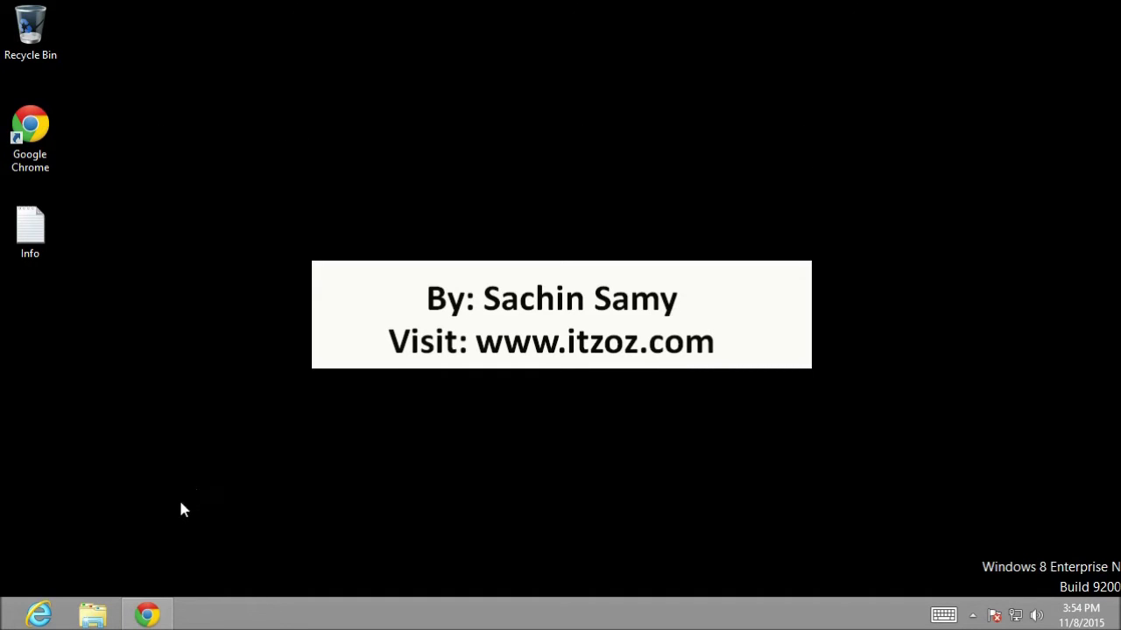
Step: Restore the Chrome window showing the GoDaddy India homepage
left_click(151, 615)
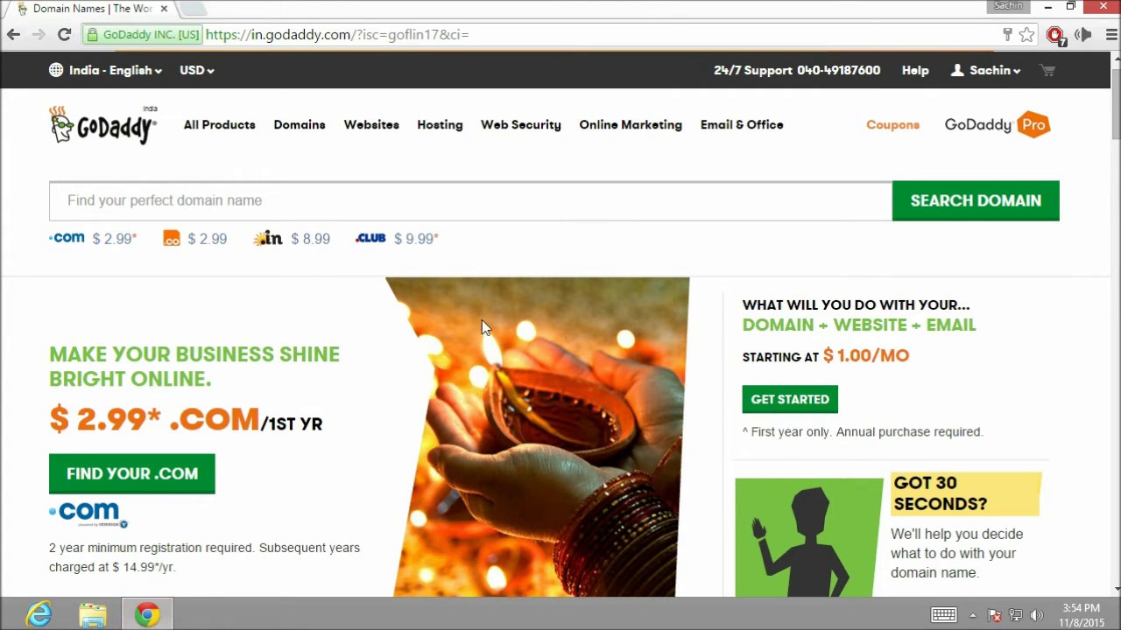
Step: Search the GoDaddy domain box for sysof.com
left_click(478, 207)
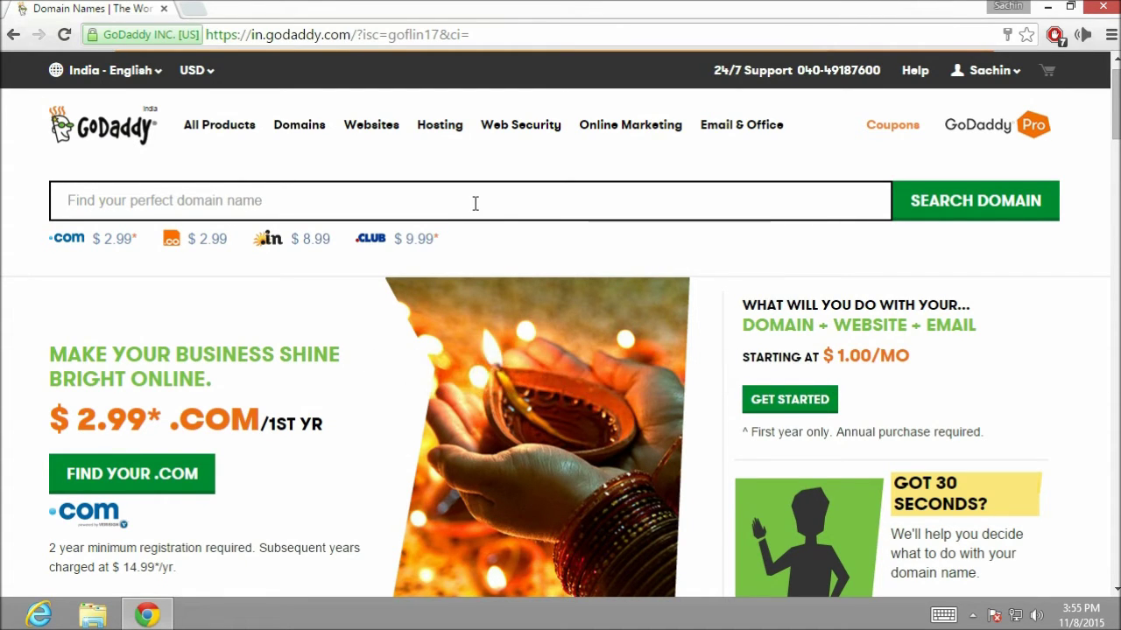
type("sysof.com")
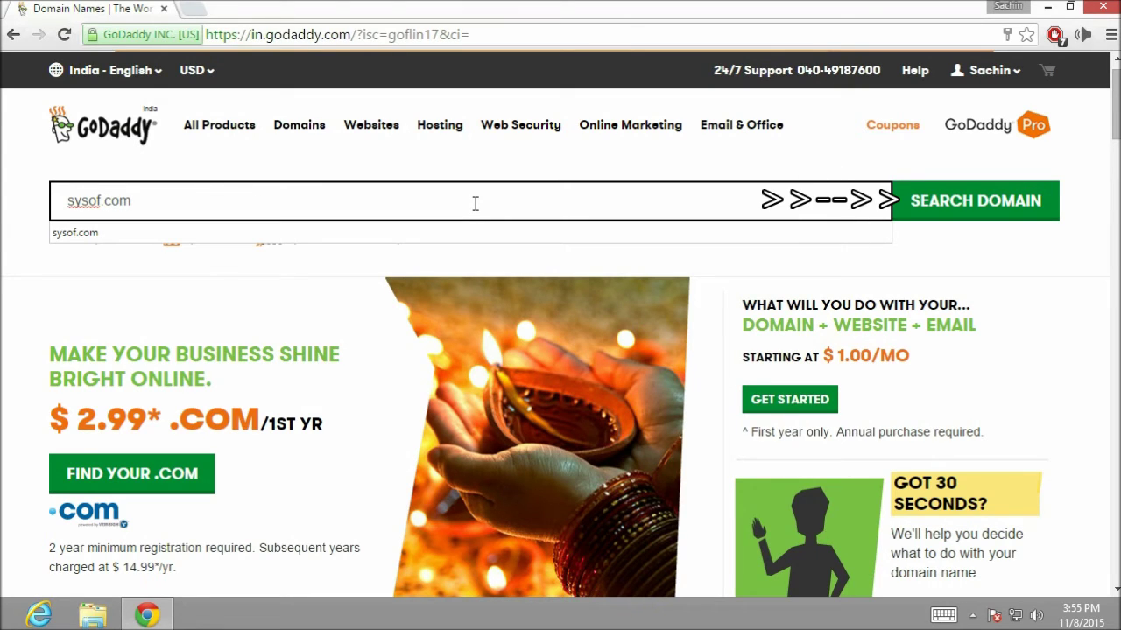
key("Return")
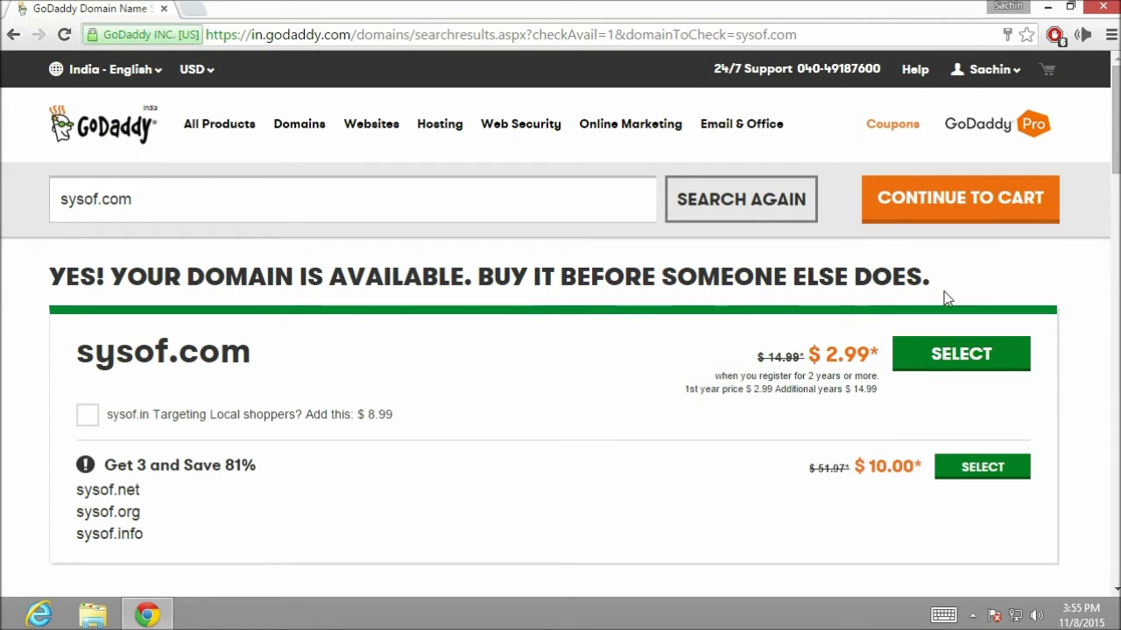
Step: Select sysof.com from the results and continue to its domain options
left_click(963, 210)
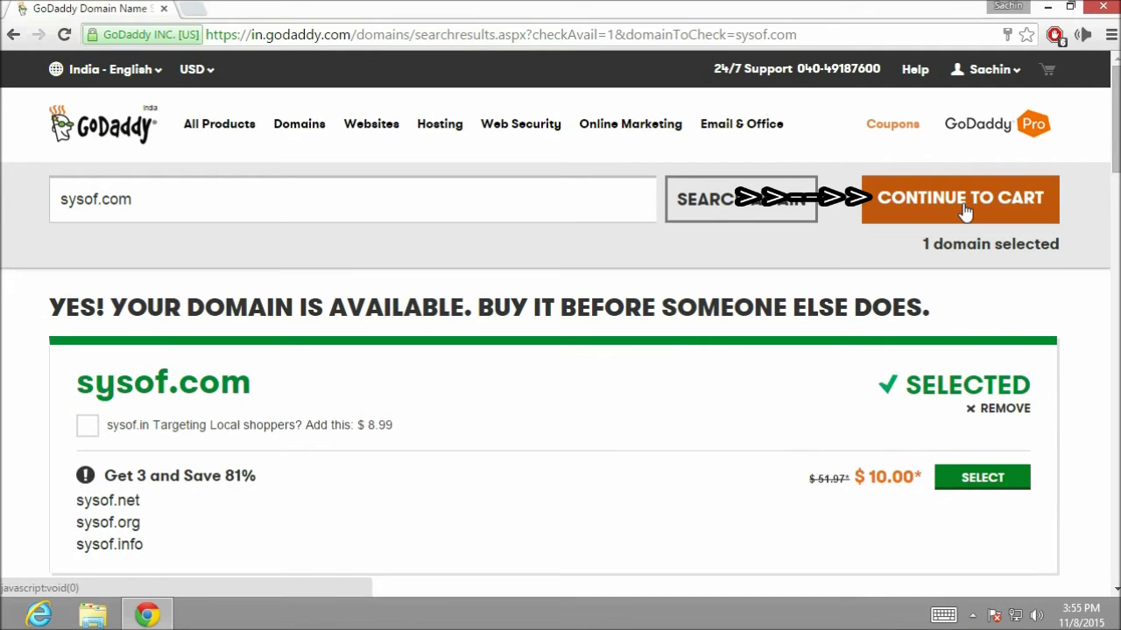
left_click(963, 211)
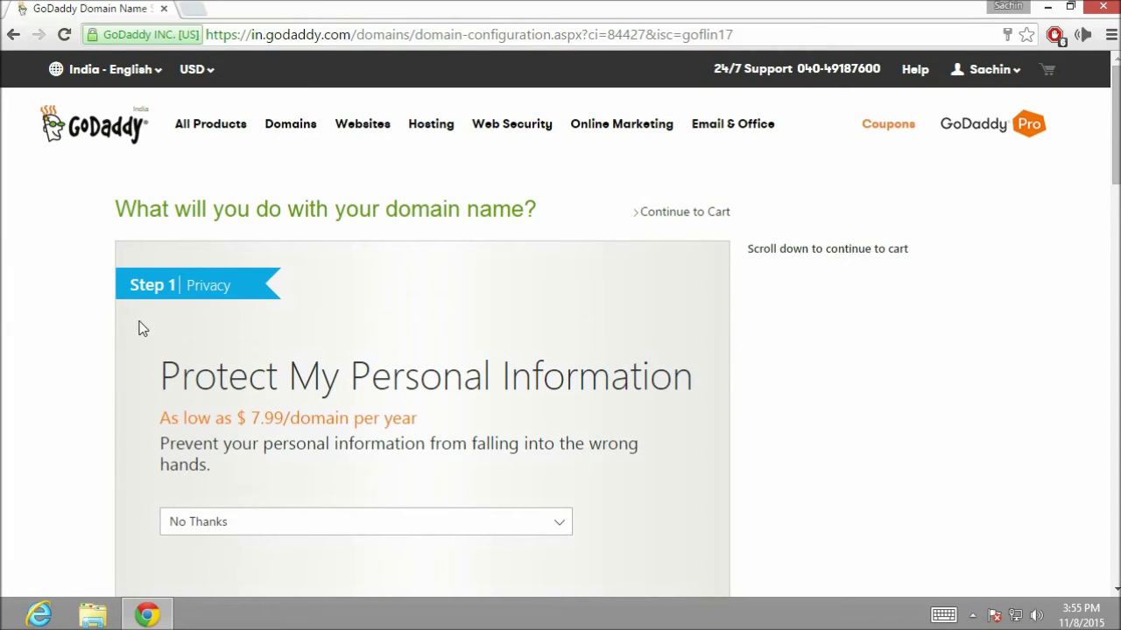
scroll(133, 325, "down", 1)
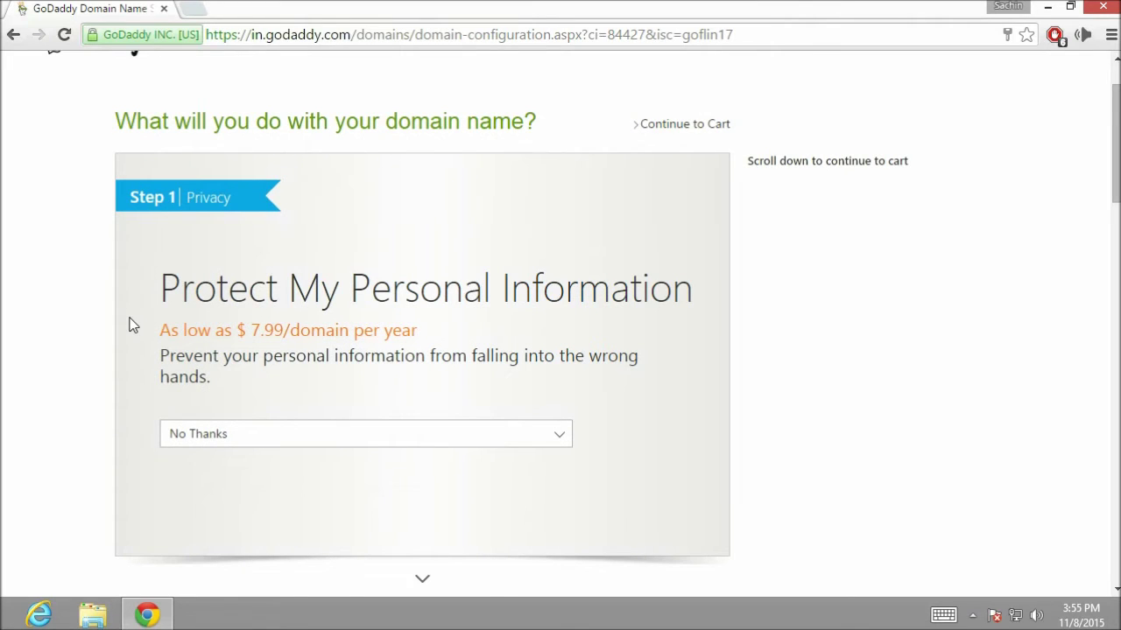
scroll(128, 325, "down", 1)
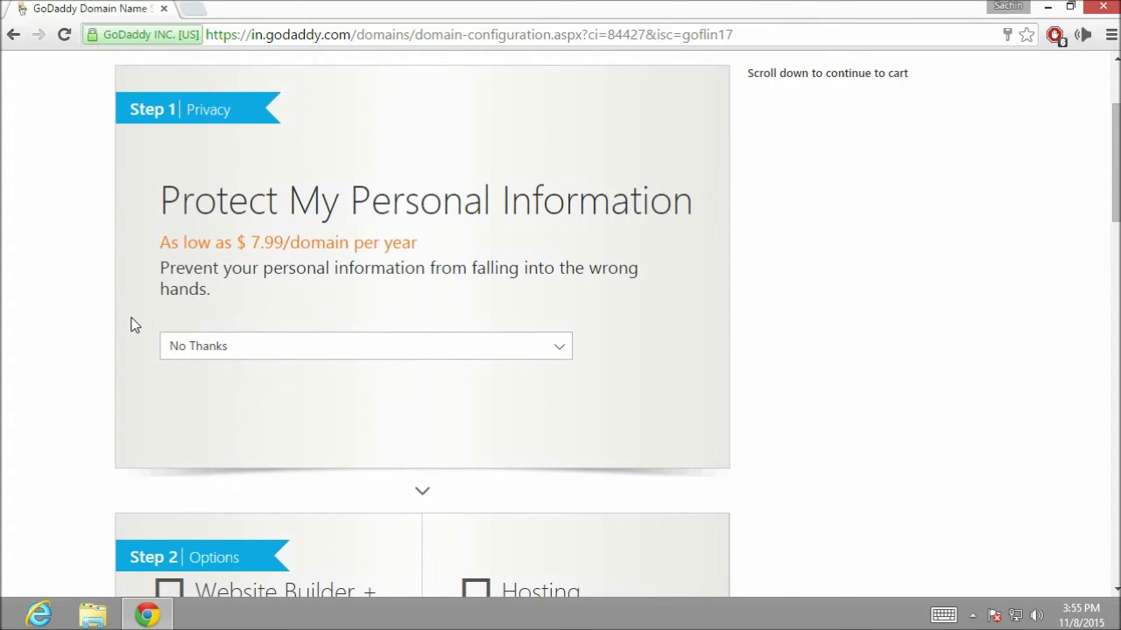
Step: Leave privacy protection at No Thanks and proceed to the shopping cart
left_click(558, 354)
scroll(559, 354, "down", 2)
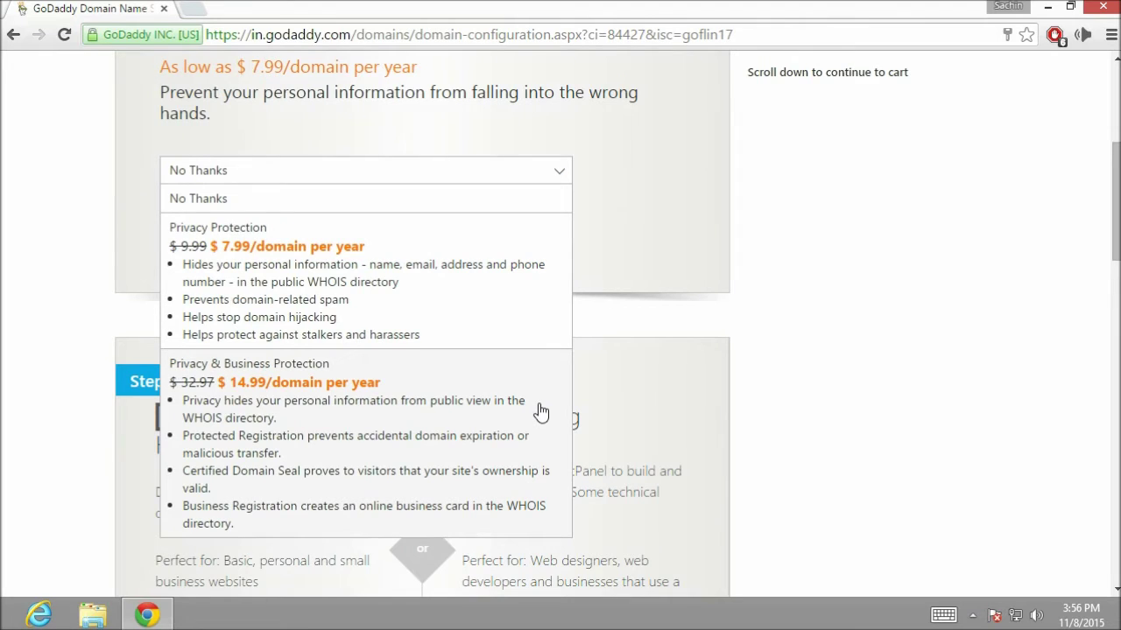
left_click(696, 357)
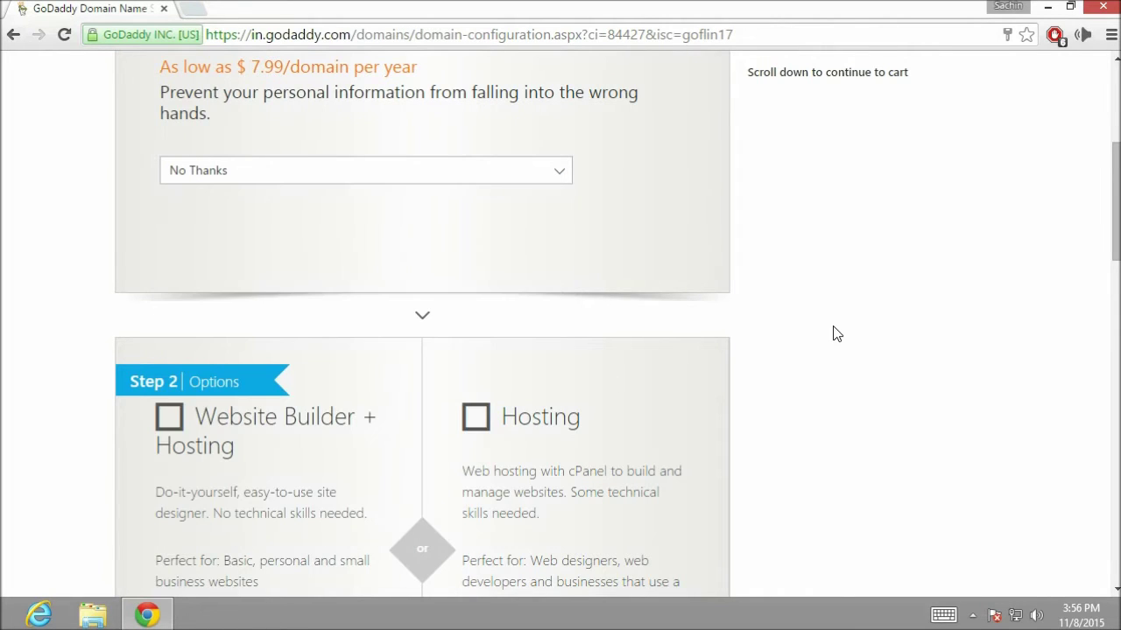
scroll(832, 334, "down", 2)
scroll(50, 241, "down", 1)
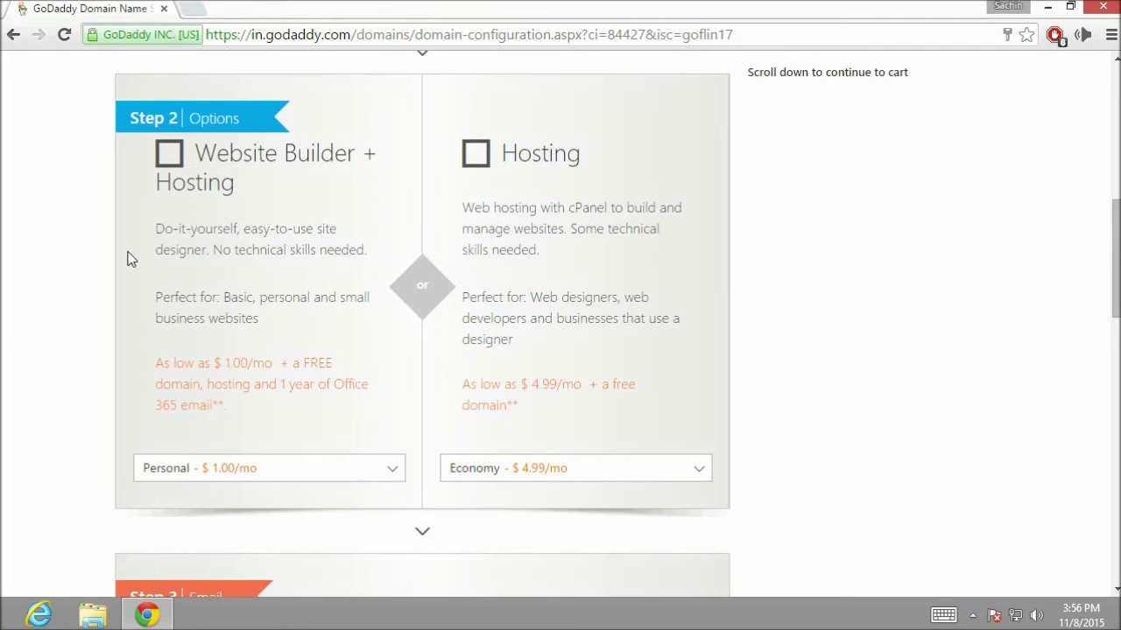
scroll(700, 278, "down", 5)
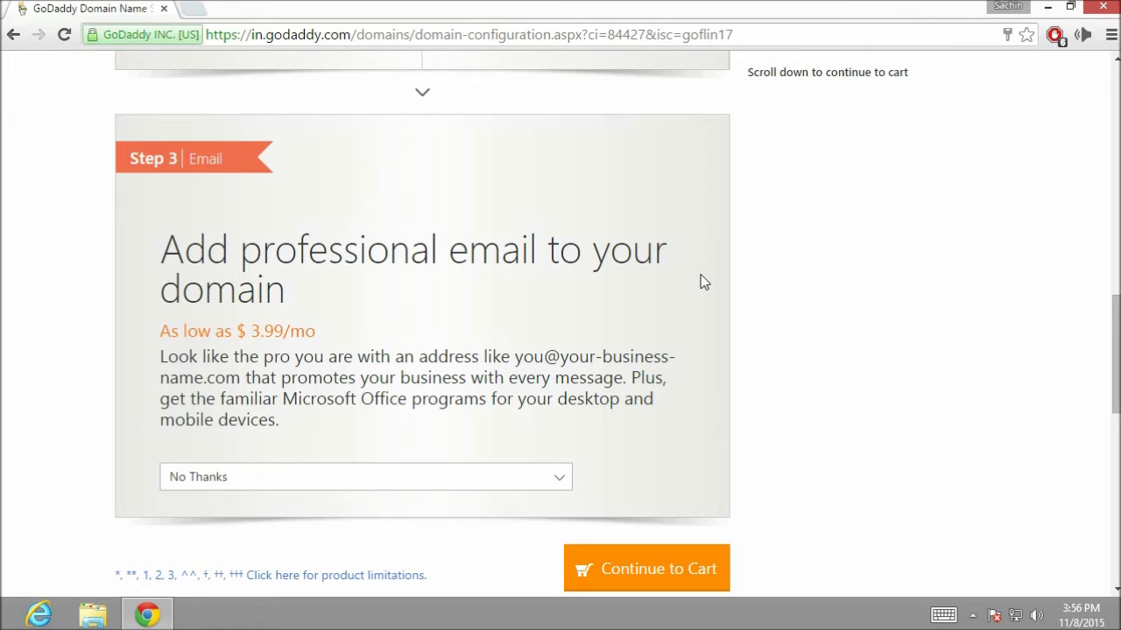
scroll(705, 282, "down", 2)
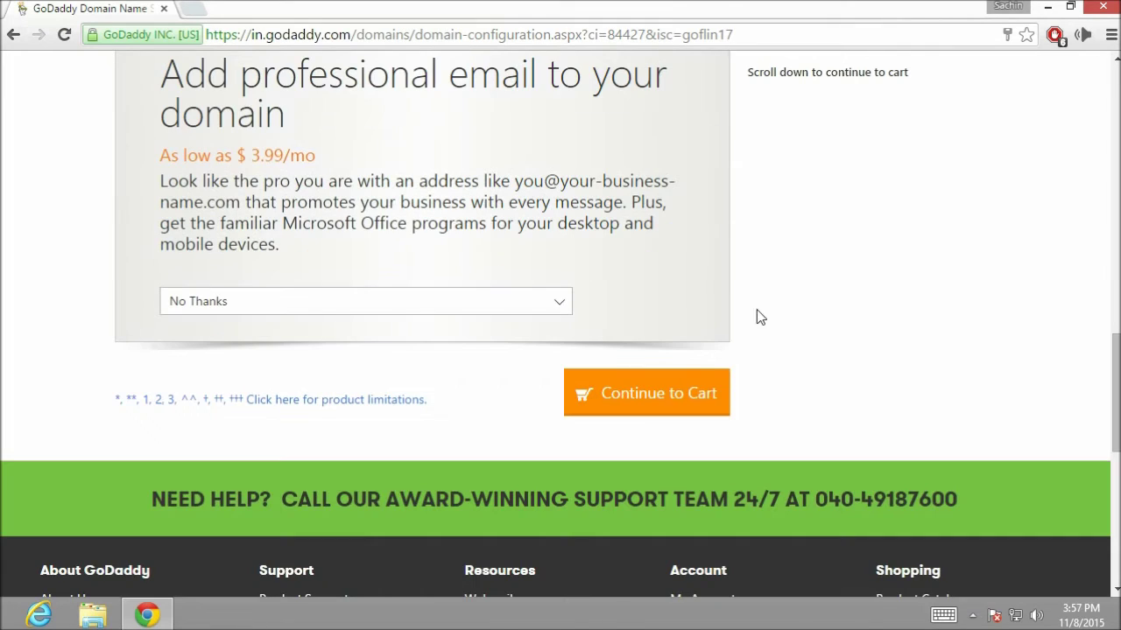
left_click(638, 406)
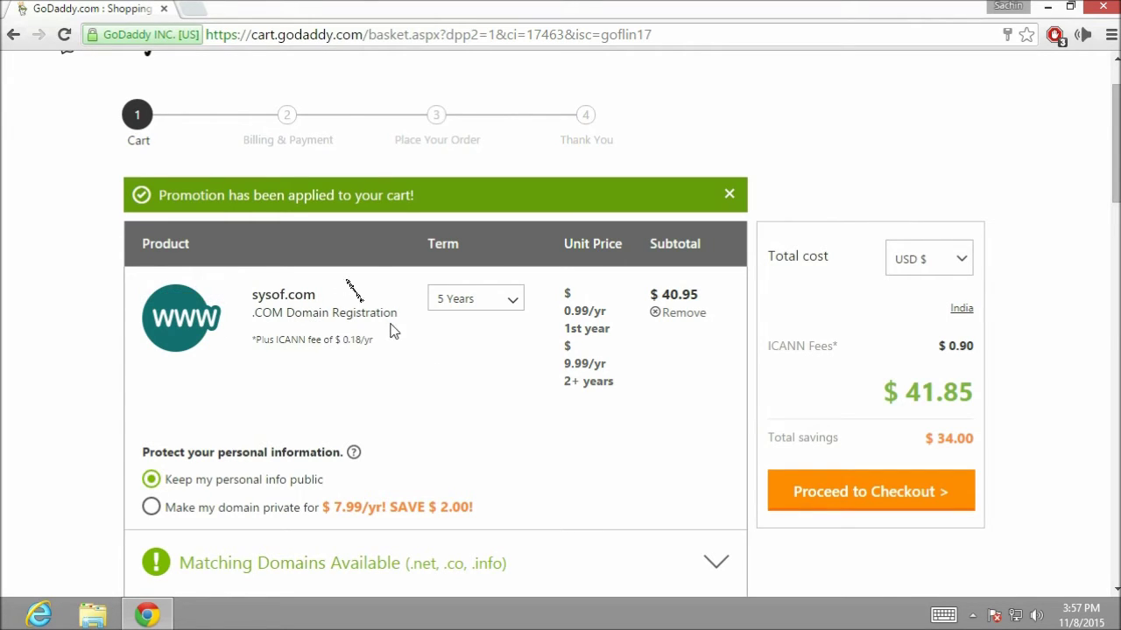
Step: Change the sysof.com term to 1 Year and check the GOFLIN17 promo code discount
left_click(515, 301)
left_click(472, 327)
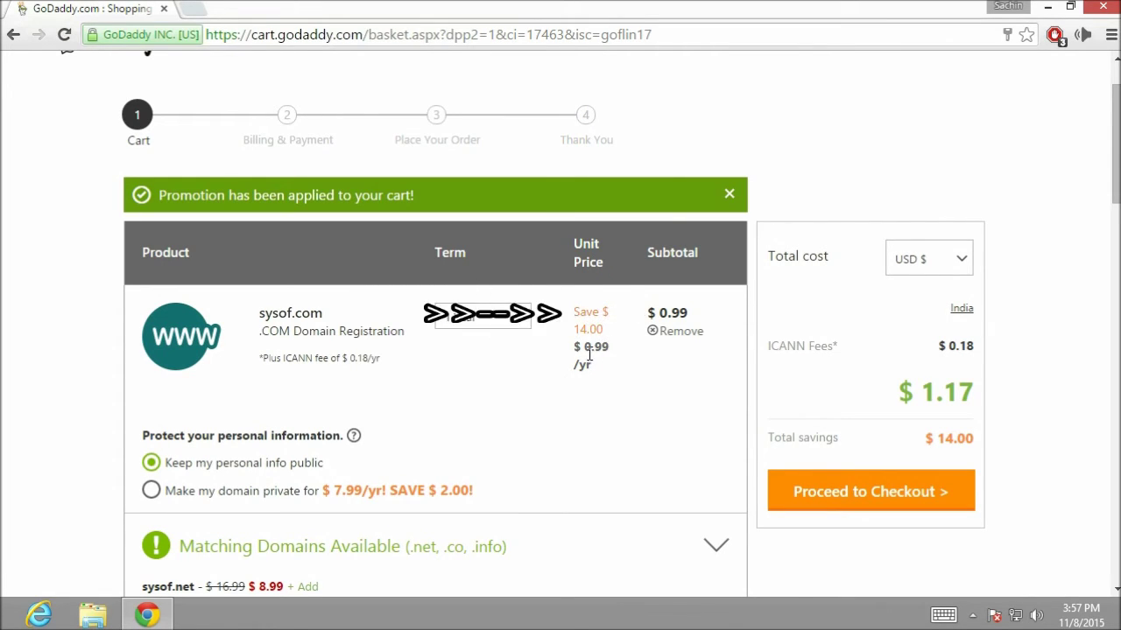
scroll(700, 324, "down", 1)
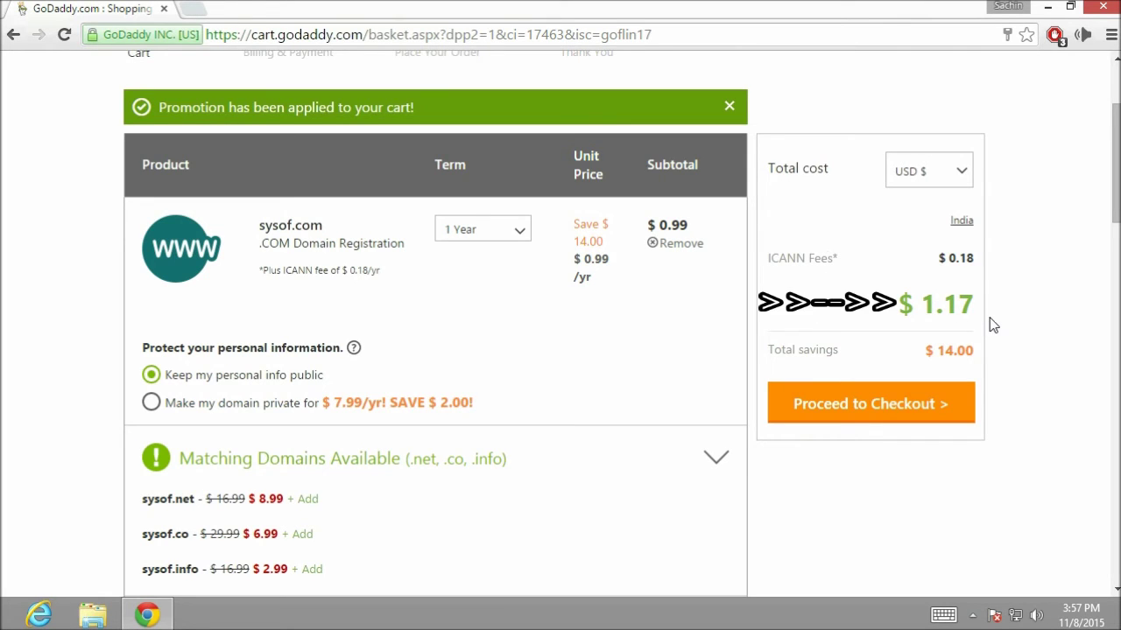
scroll(1007, 321, "down", 3)
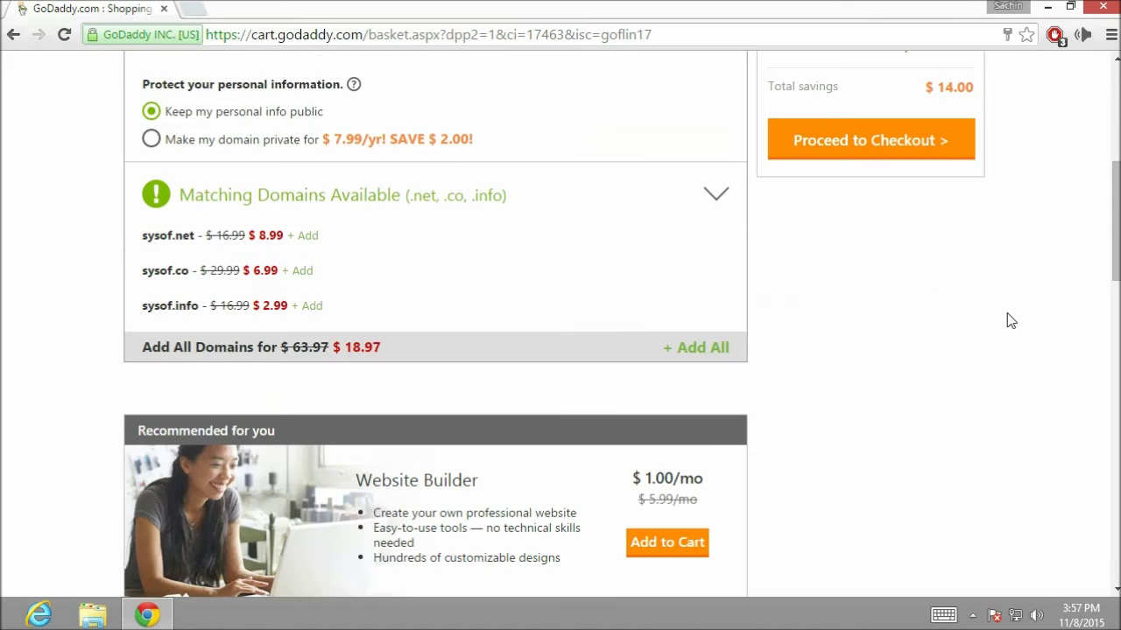
scroll(1006, 321, "down", 4)
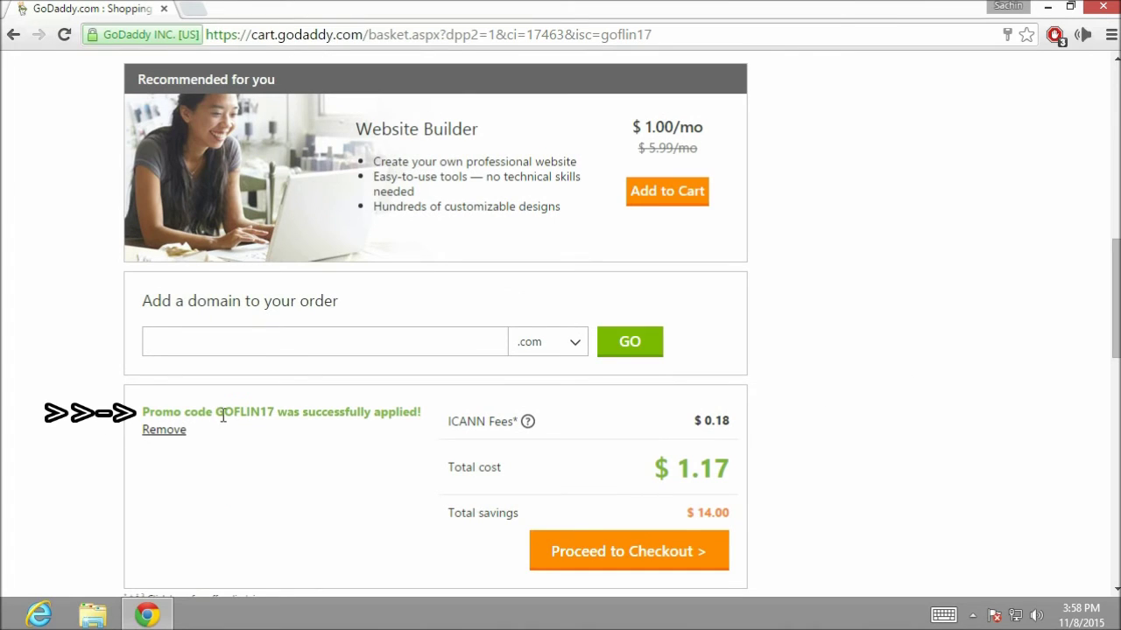
left_click_drag(216, 413, 279, 417)
left_click(288, 439)
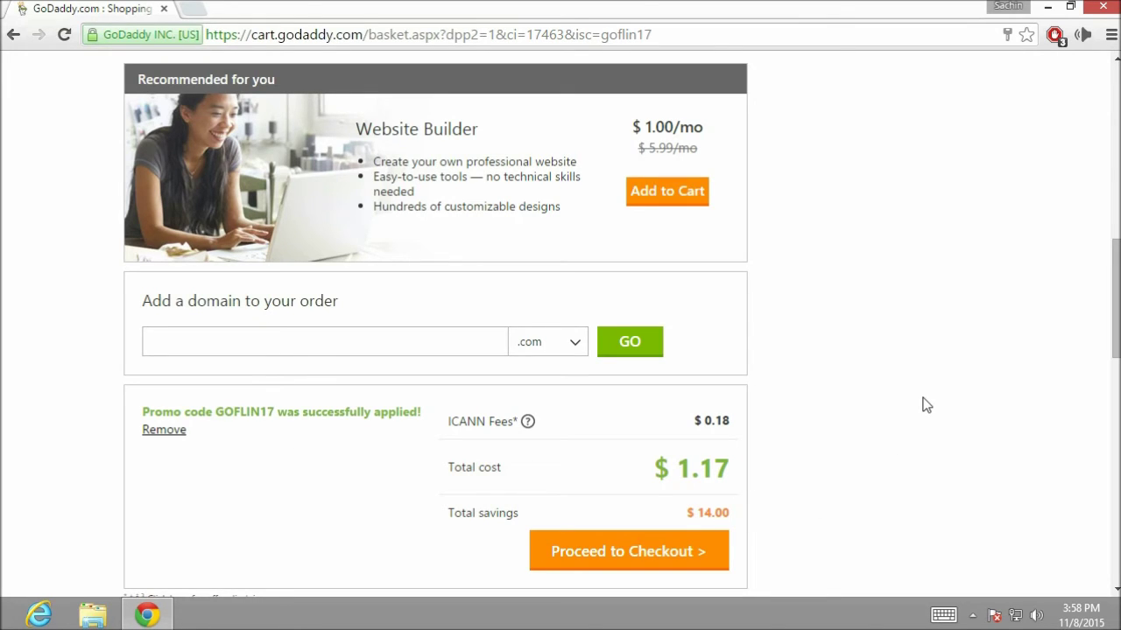
Step: Switch the cart currency to INR Rs, making sysof.com Rs 99.00
scroll(926, 404, "up", 5)
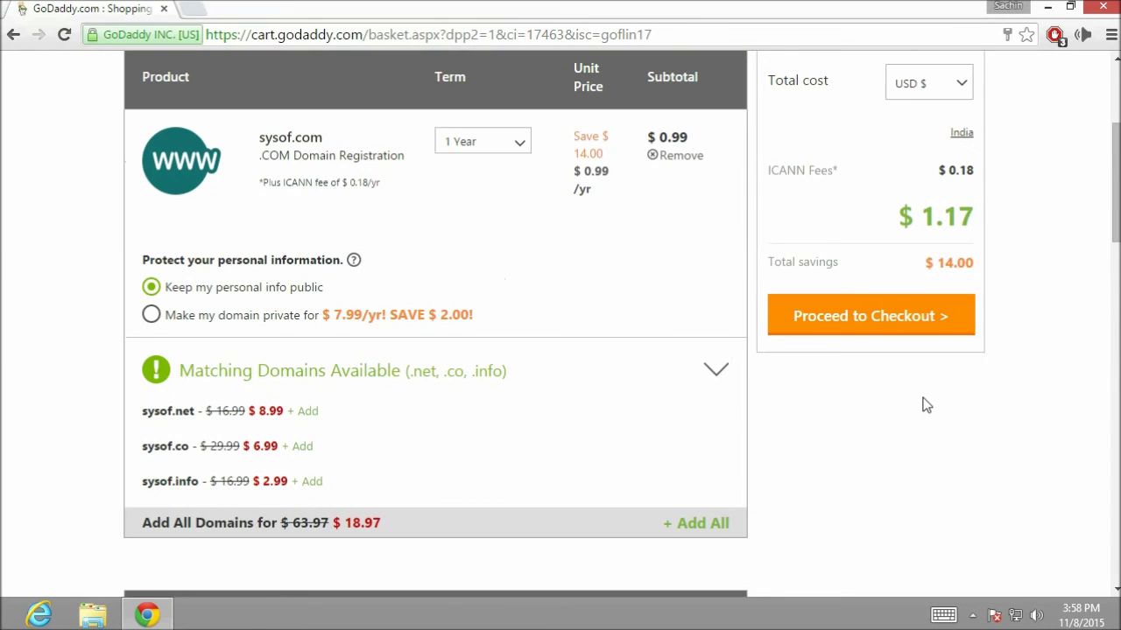
scroll(962, 426, "up", 1)
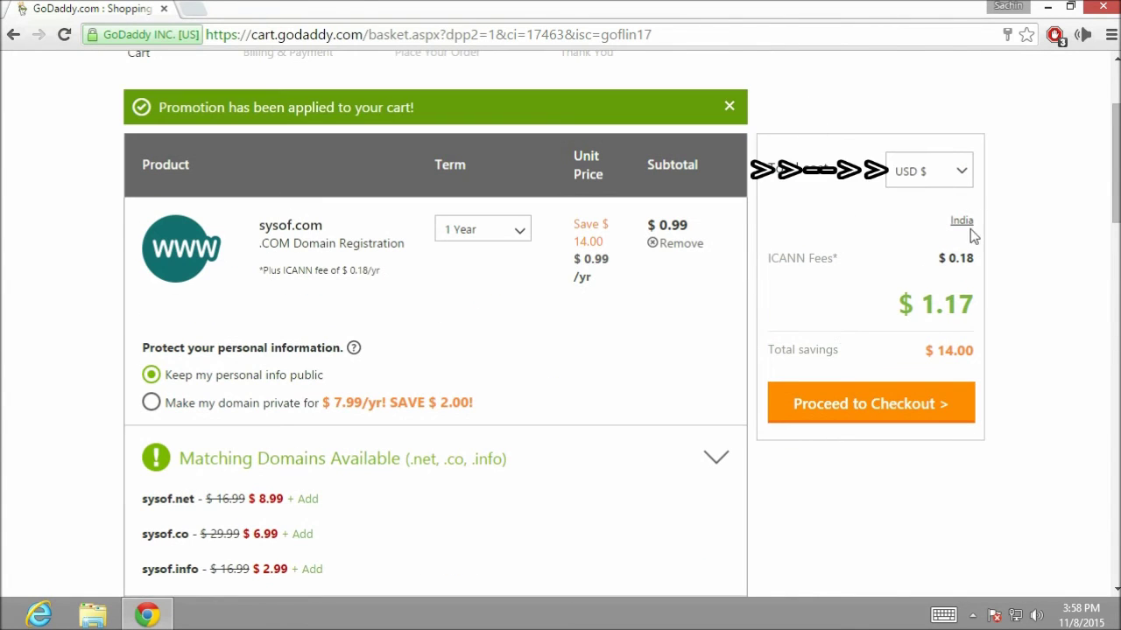
left_click(964, 176)
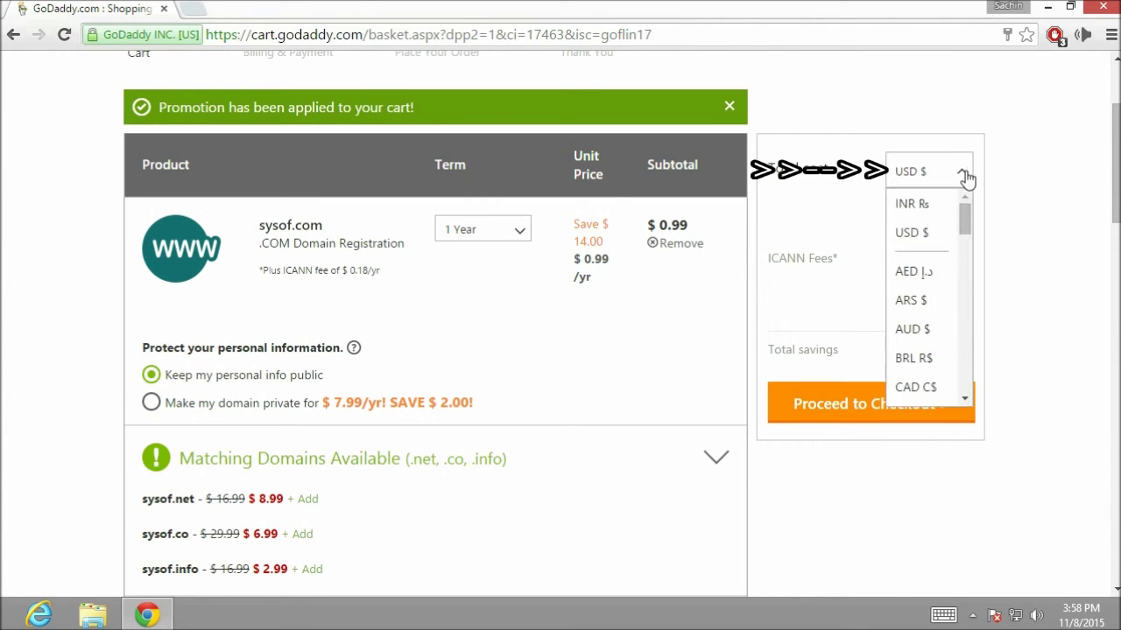
left_click(921, 206)
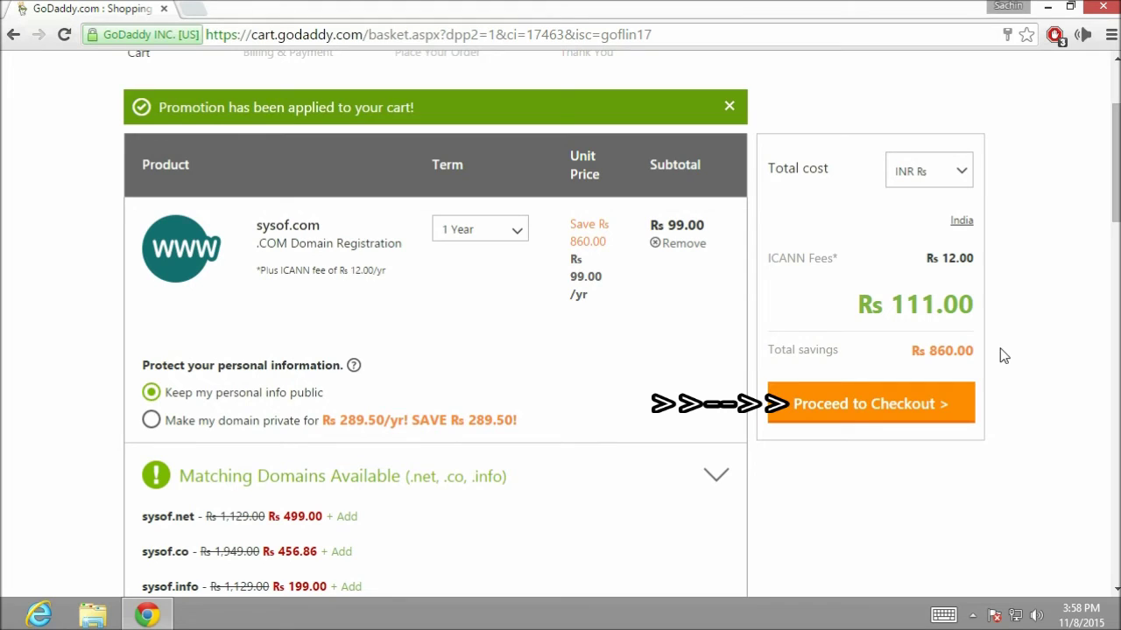
Step: Proceed to checkout and review billing and payment details for the Rs 111.00 order
left_click(857, 409)
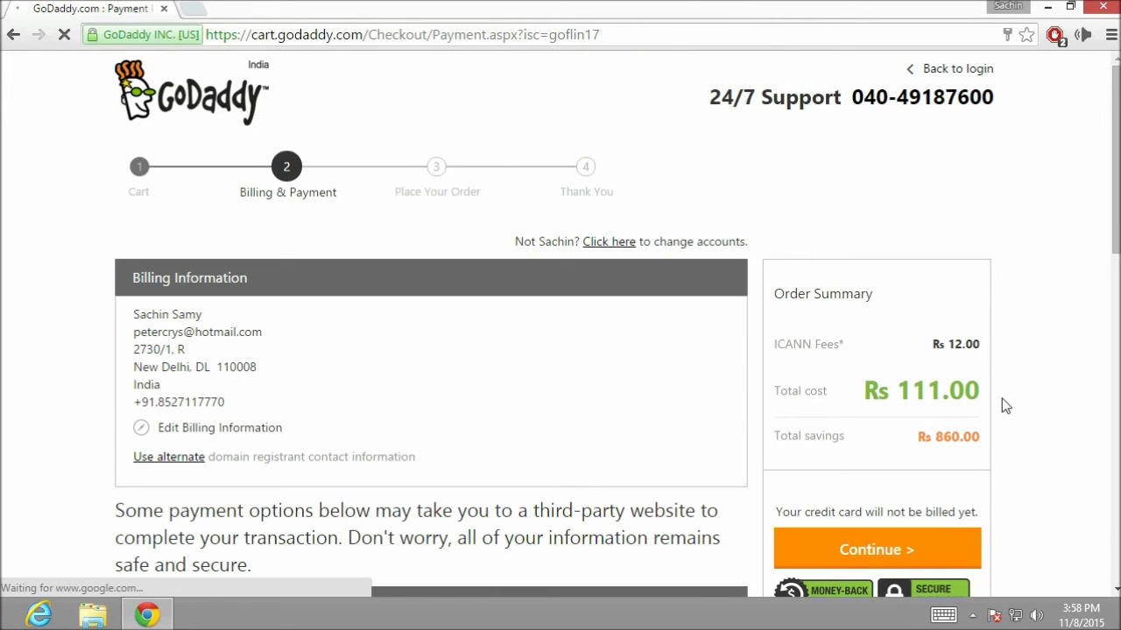
scroll(1005, 405, "down", 3)
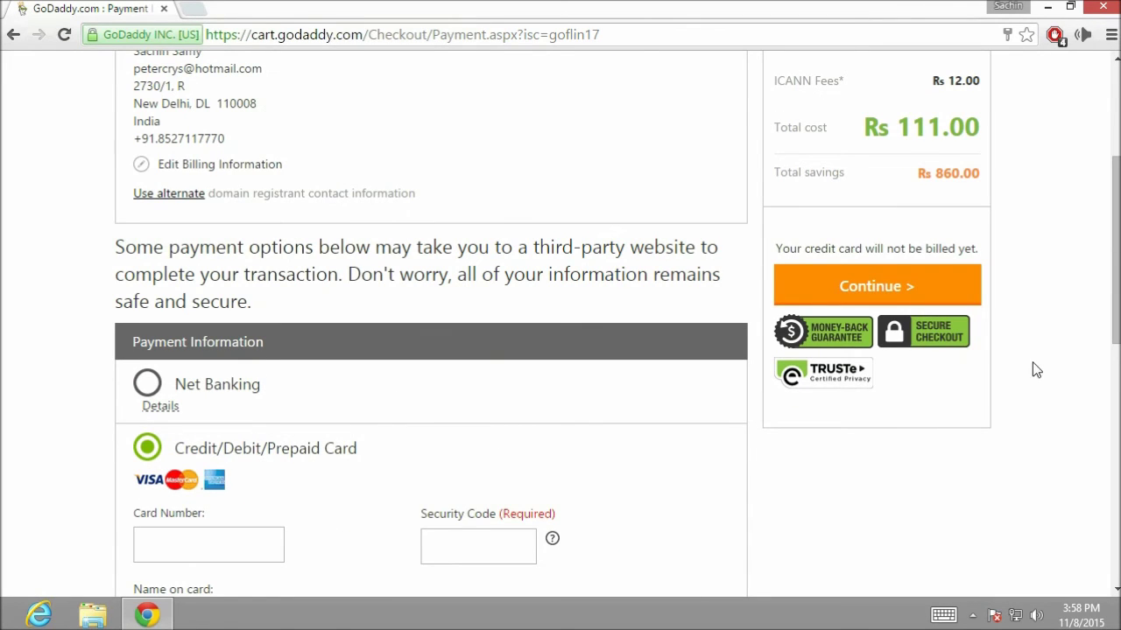
scroll(1044, 314, "down", 1)
scroll(1044, 315, "down", 3)
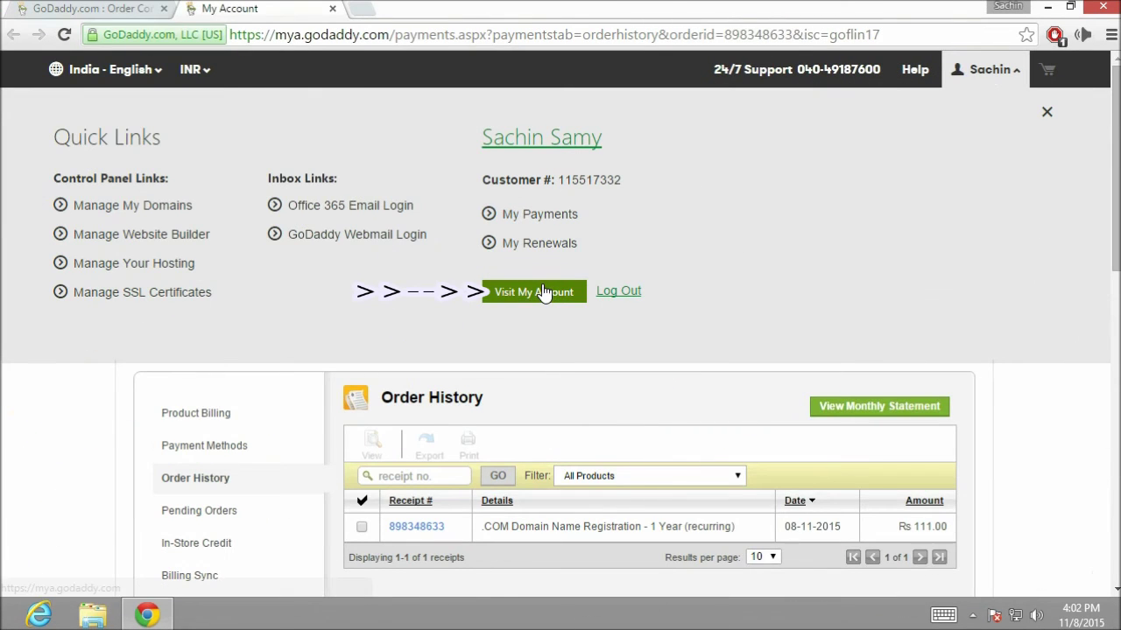
Step: Open My Account, expand Domains to show sysof.com, then minimize the browser
left_click(543, 292)
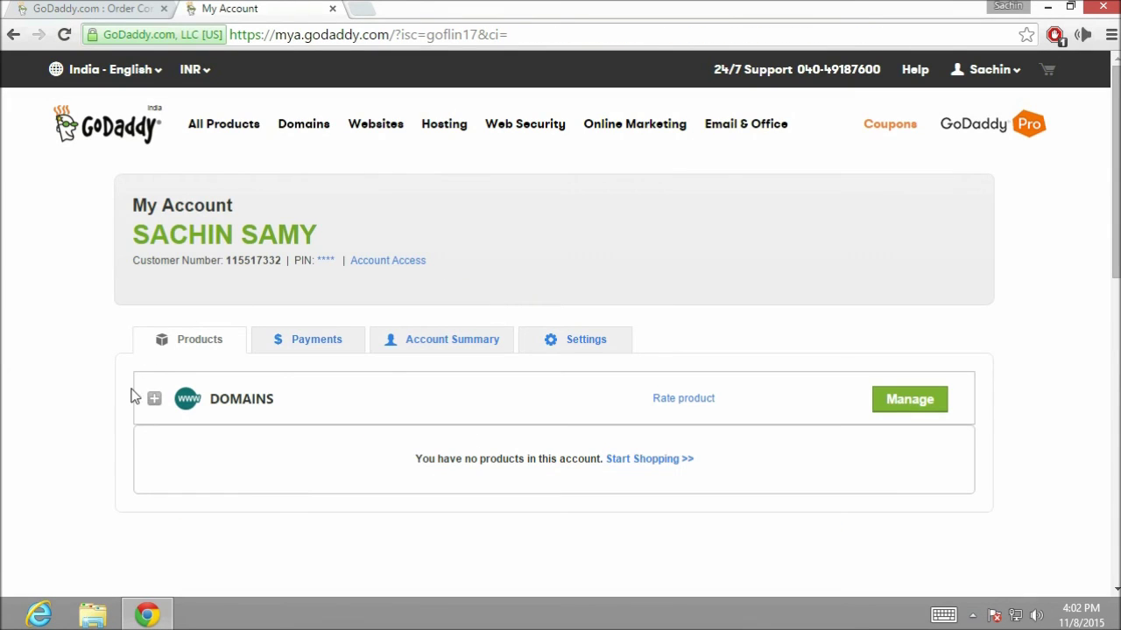
left_click(154, 404)
scroll(155, 408, "down", 3)
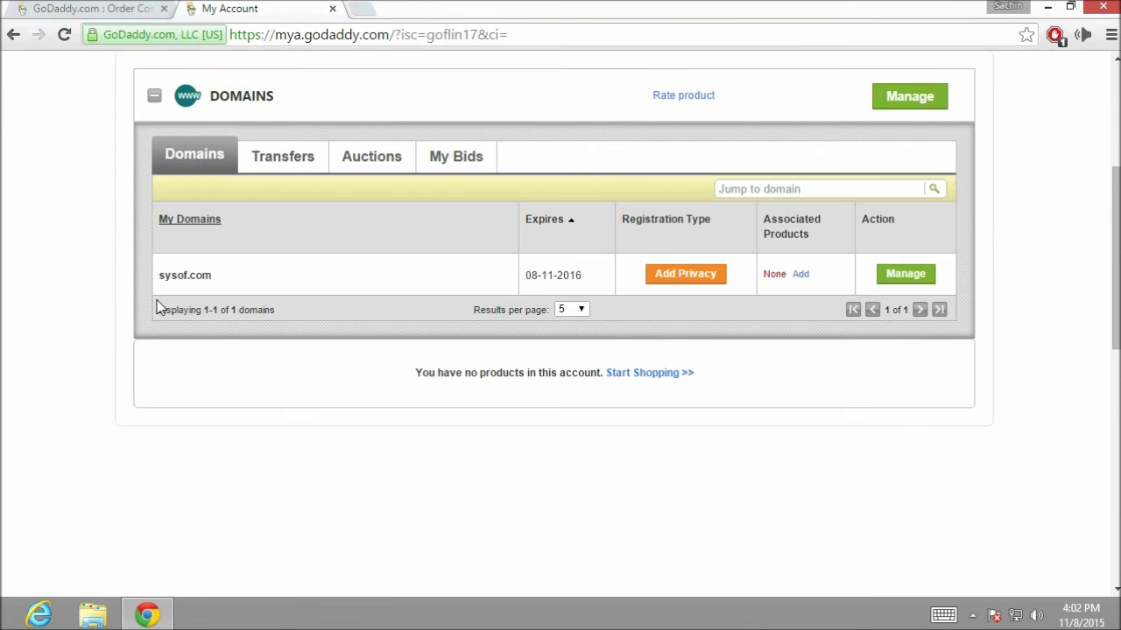
left_click_drag(161, 280, 216, 282)
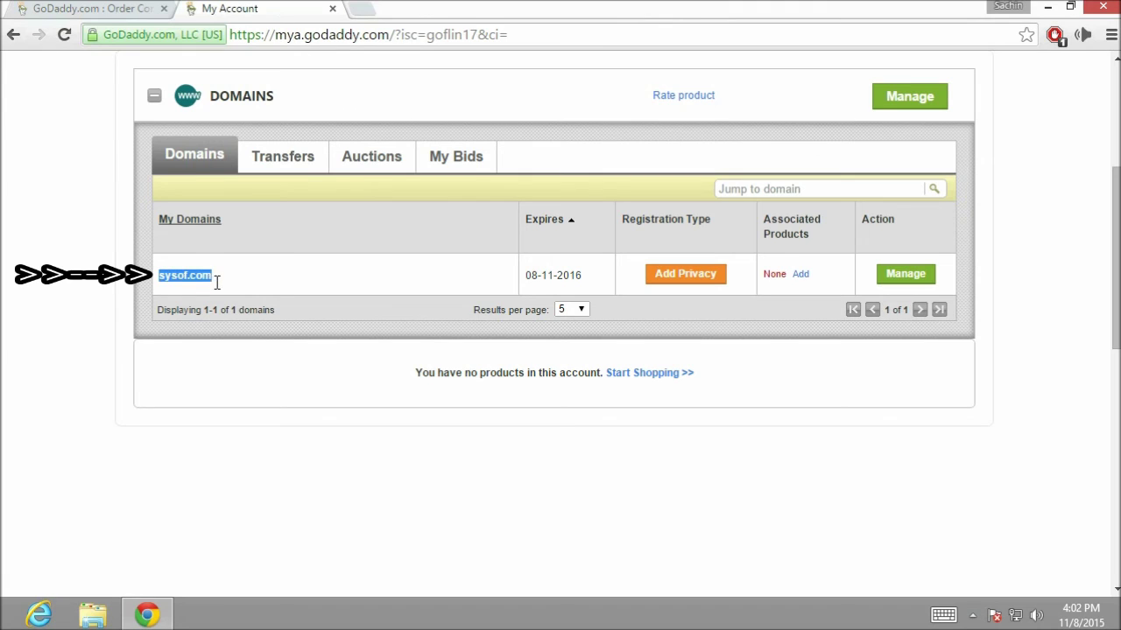
left_click(235, 274)
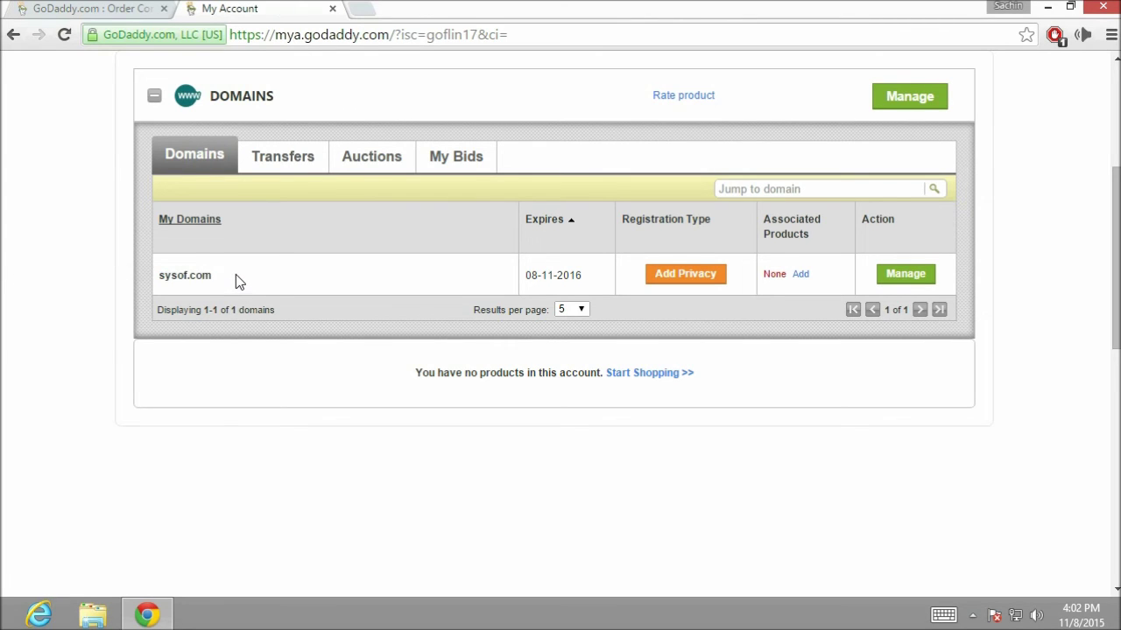
left_click(1047, 7)
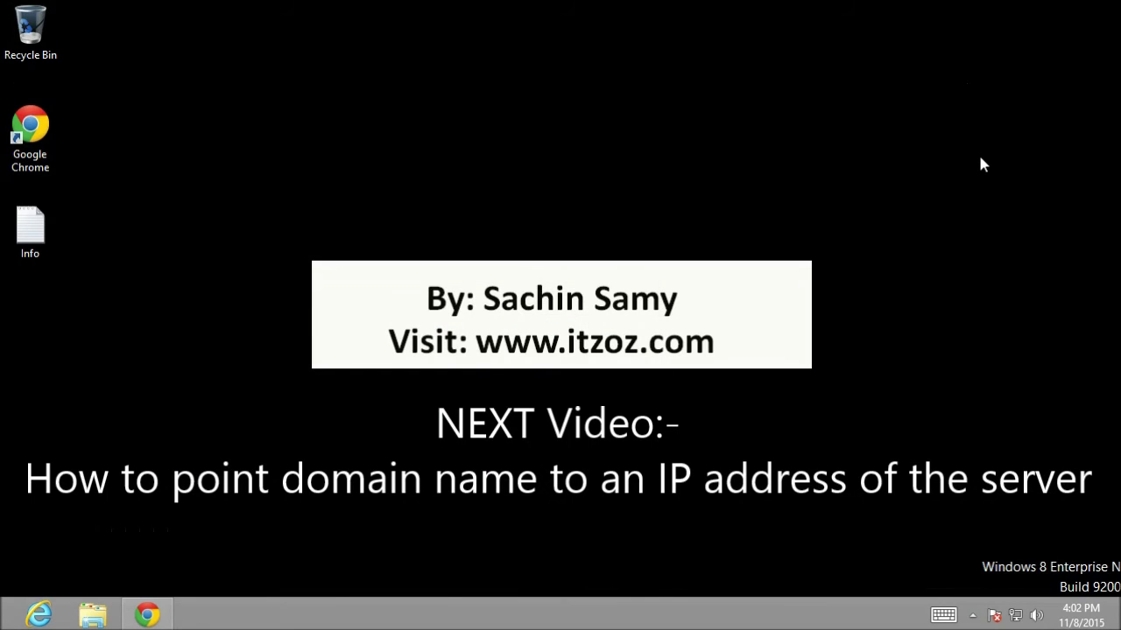